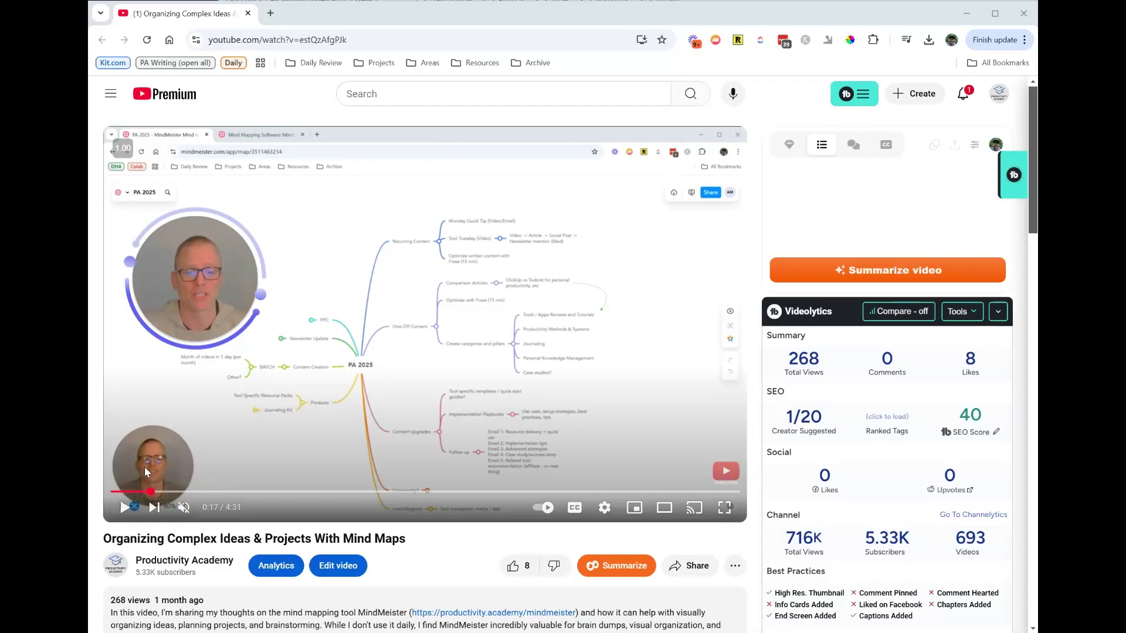
Resume the video and shift its speed between 0.75x and 1.75x with Shift+< and Shift+>, ending back at 1x.
left_click(125, 507)
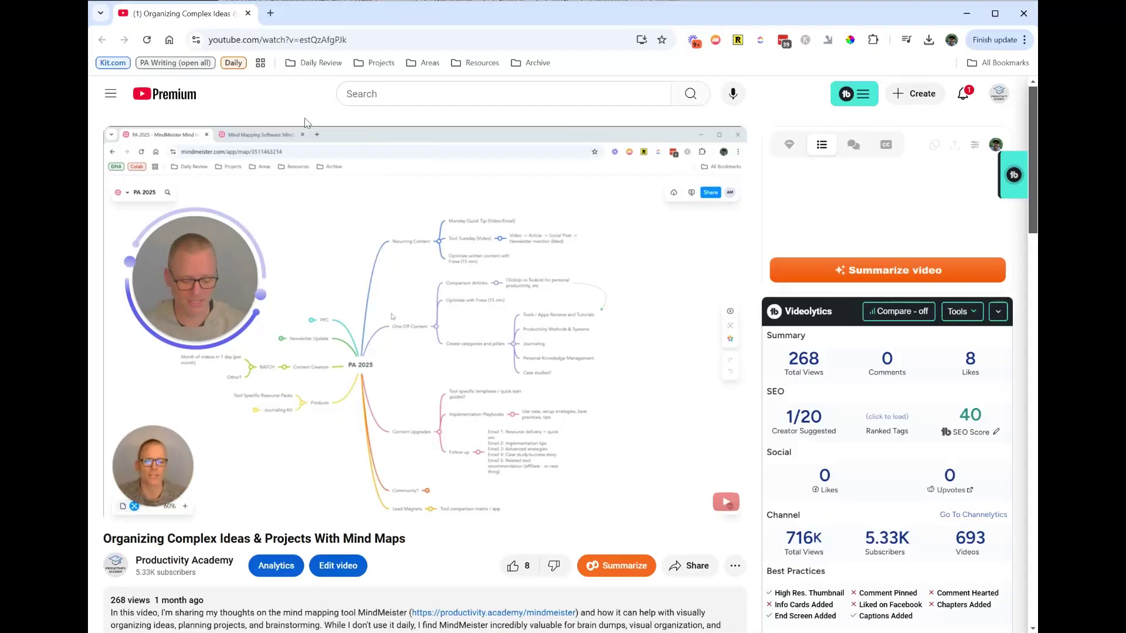
key("shift+comma")
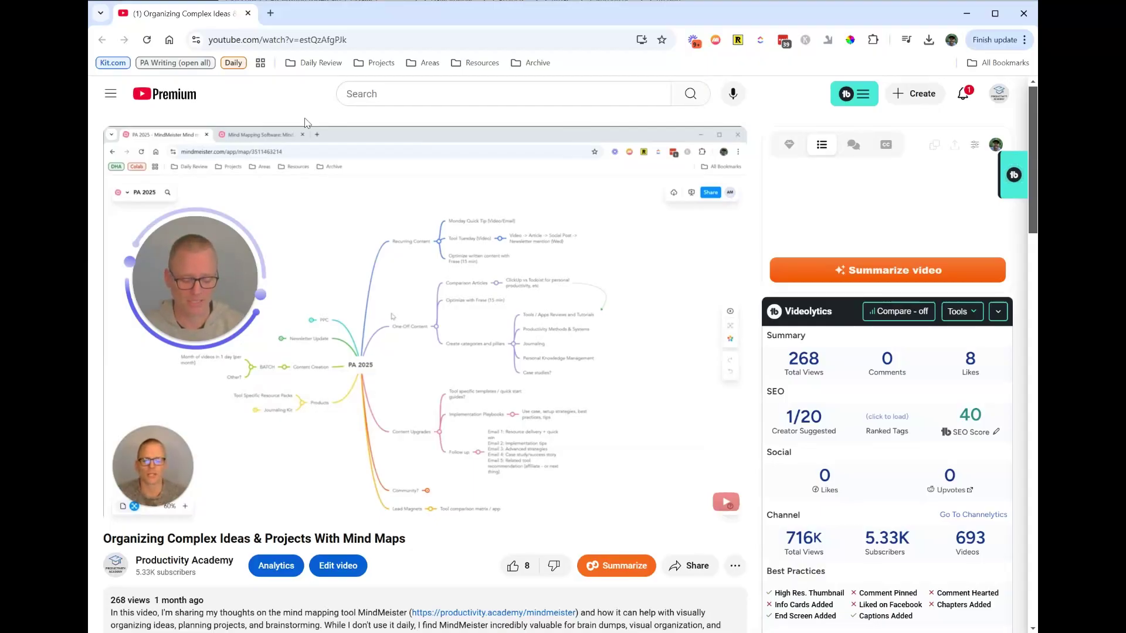
key("shift+period")
key("shift+period")
key("shift+period")
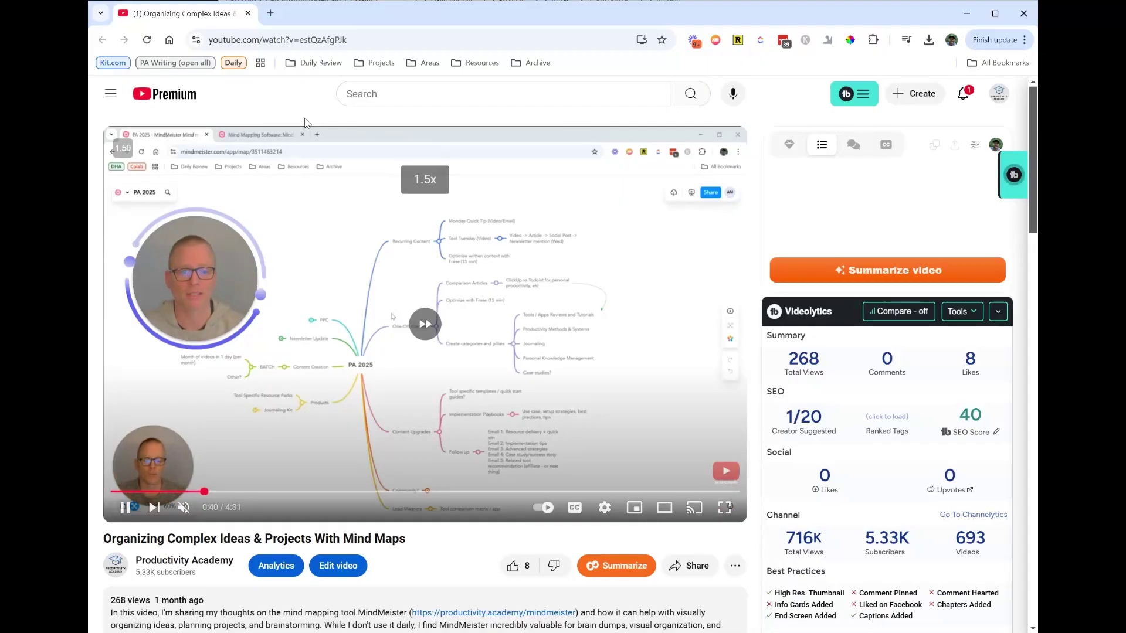
key("shift+period")
key("shift+period")
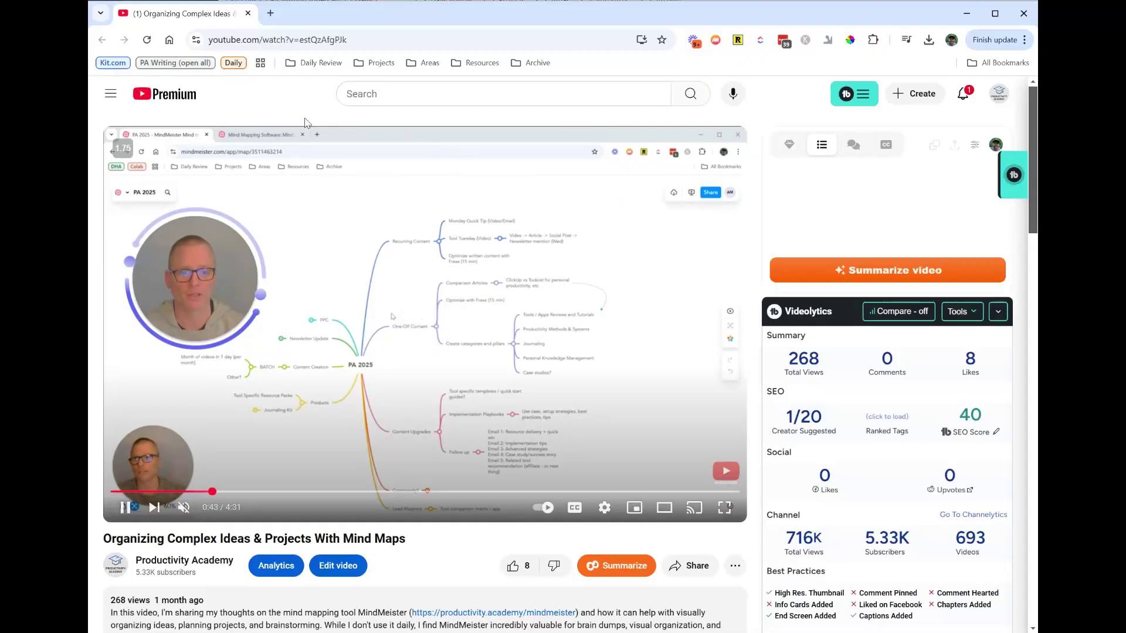
key("shift+comma")
key("shift+comma")
key("shift+period")
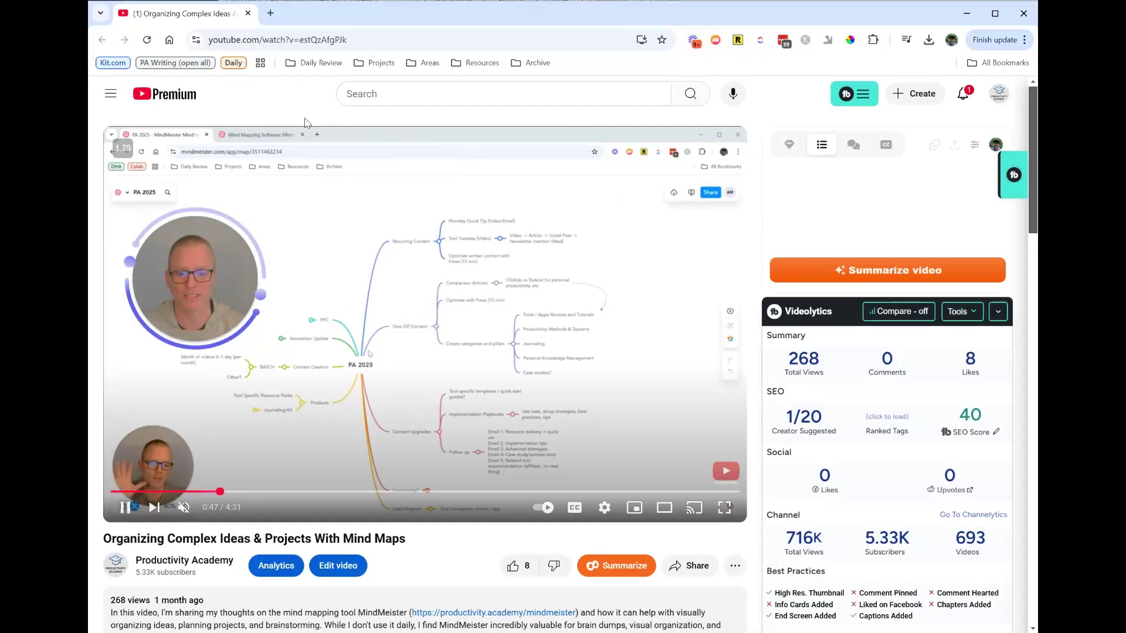
key("shift+comma")
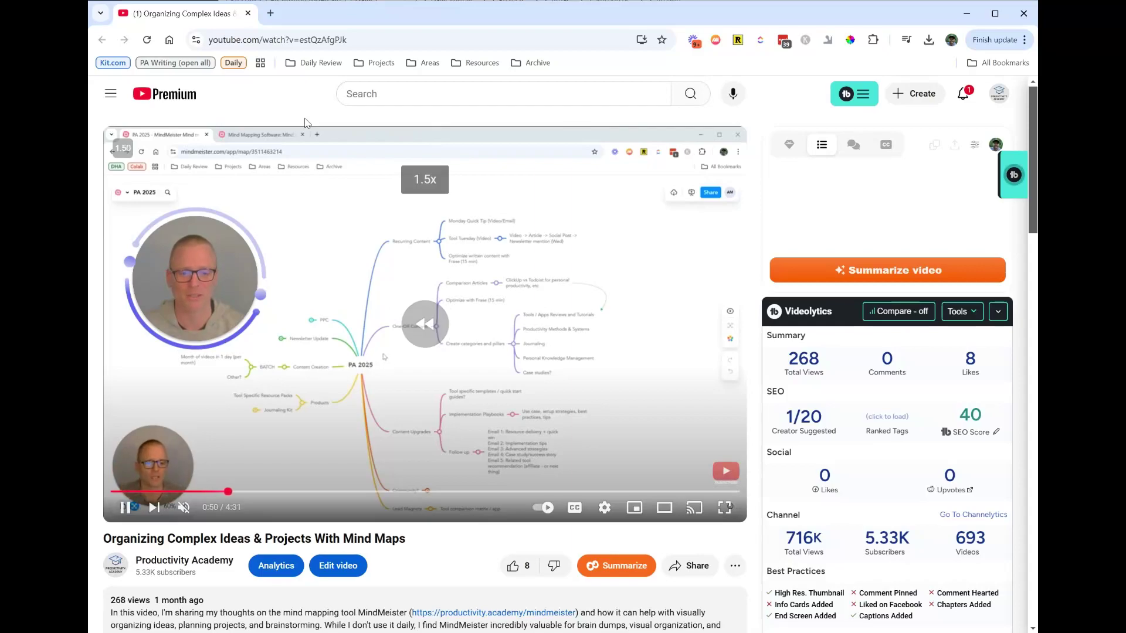
key("shift+period")
key("shift+comma")
key("shift+comma")
key("shift+comma")
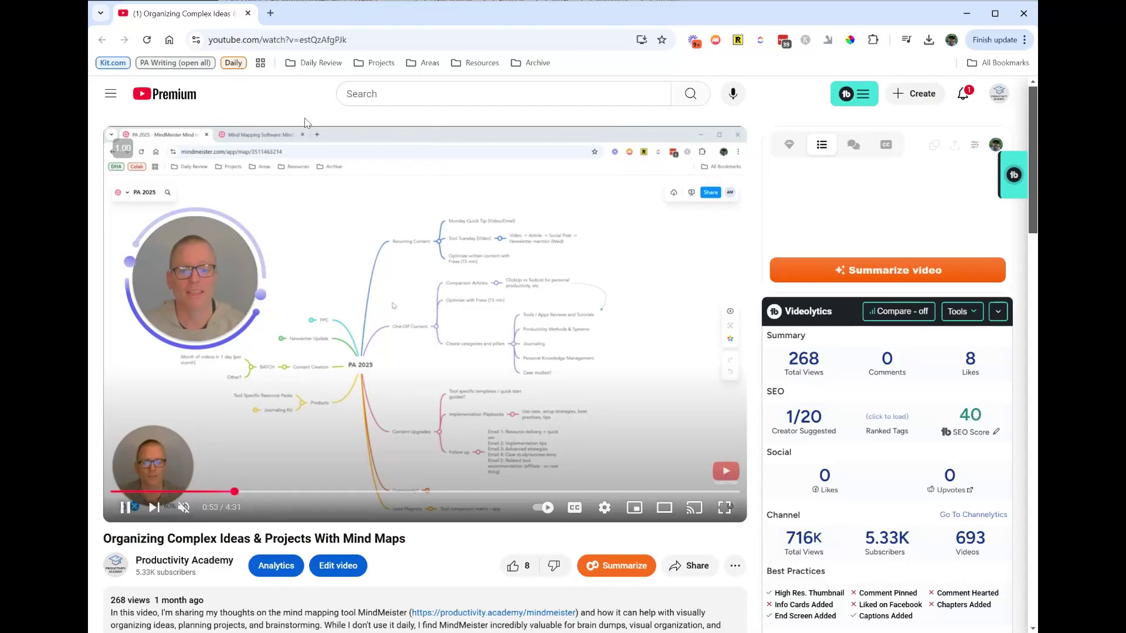
left_click(124, 509)
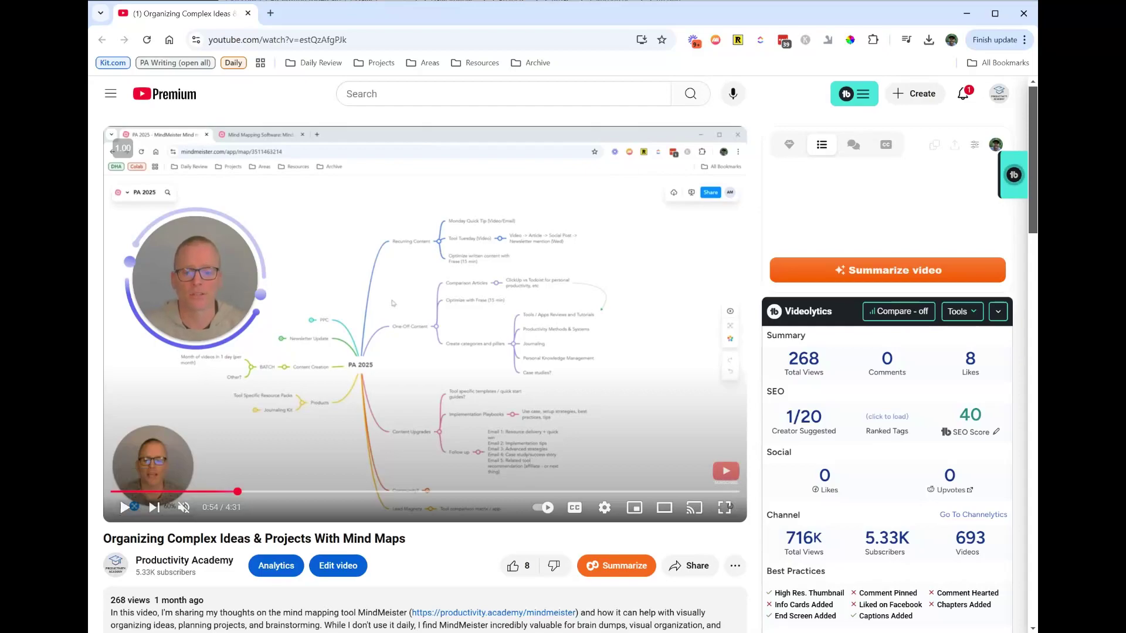
Resume playback and step the speed from 2x down to 0.25x and back up to 2x.
left_click(125, 508)
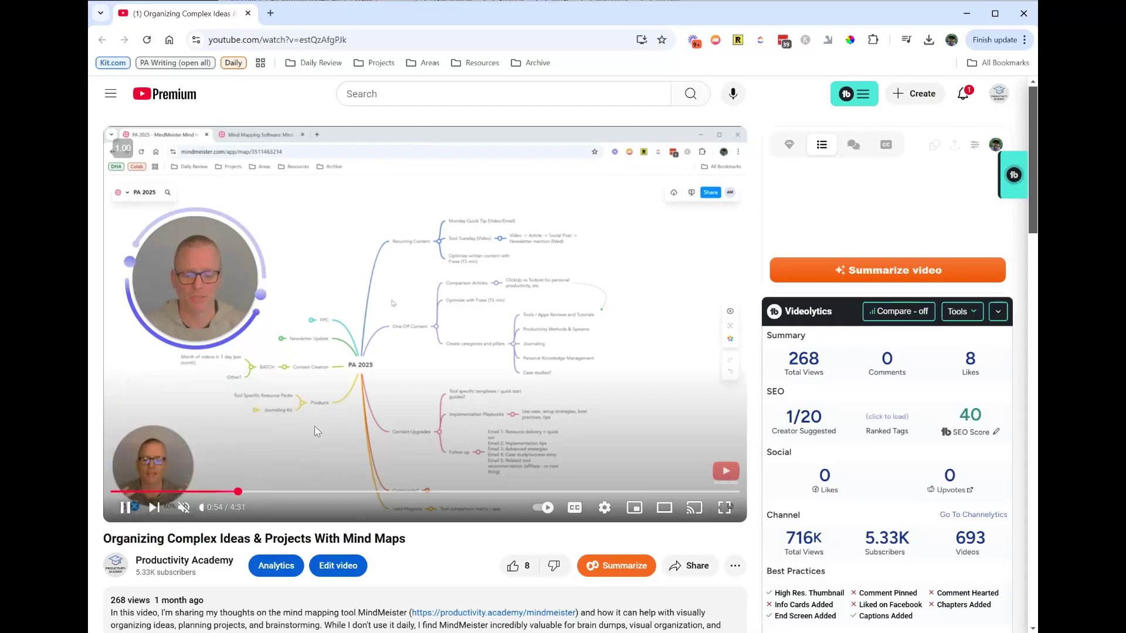
key("shift+period")
key("shift+period")
key("shift+period")
key("shift+period")
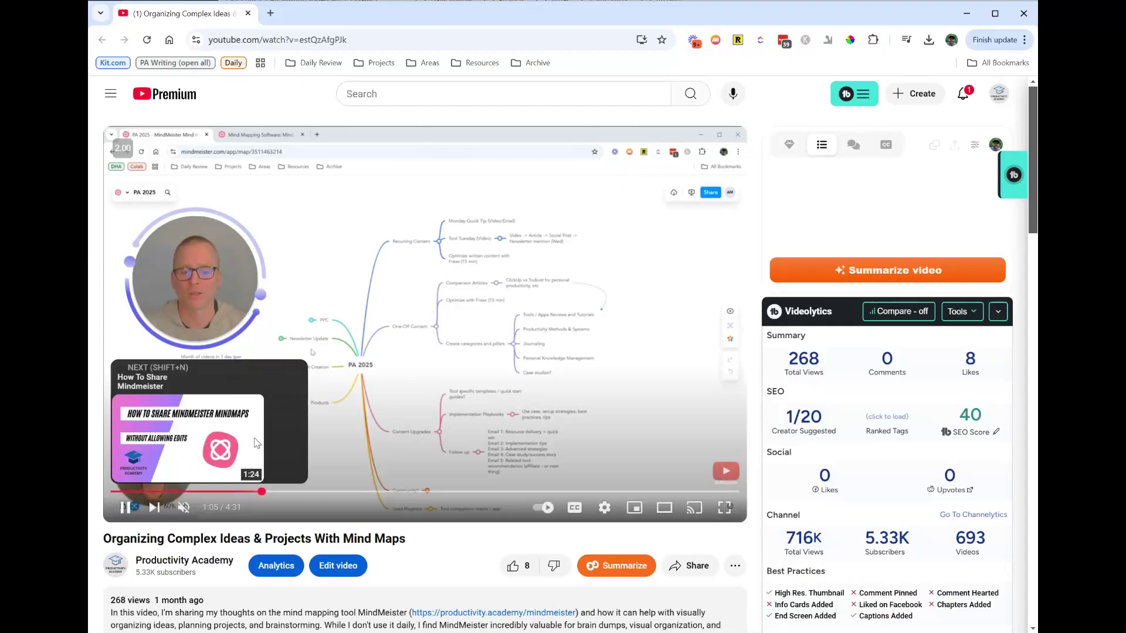
key("shift+comma")
key("shift+comma")
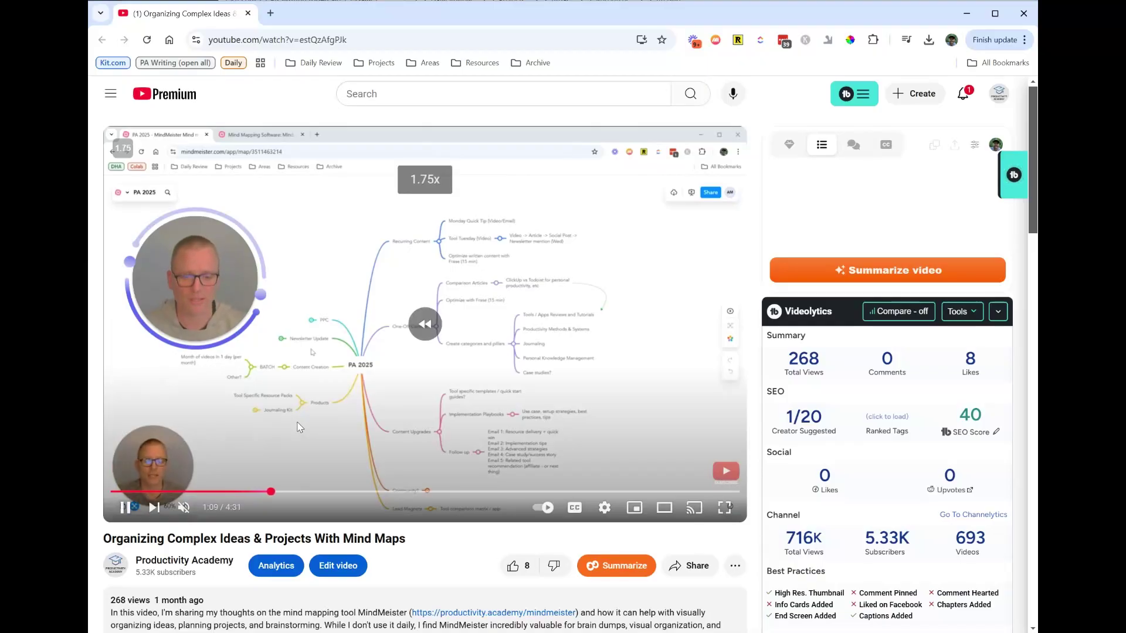
key("shift+comma")
key("shift+comma")
key("shift+comma")
key("shift+comma")
key("shift+comma")
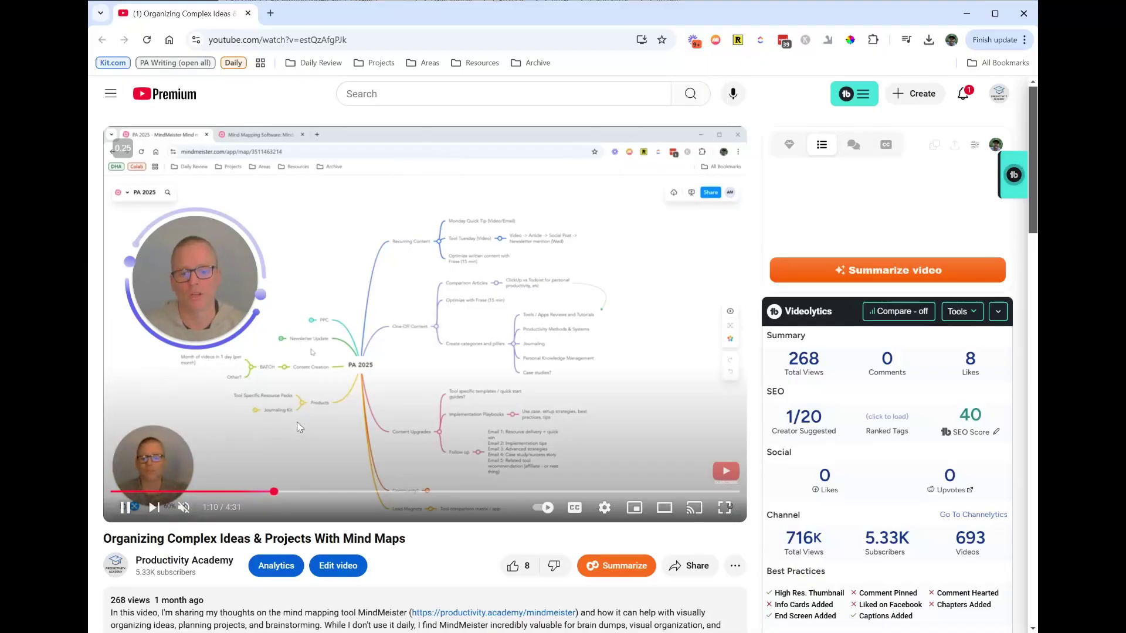
key("shift+period")
key("shift+period")
key("shift+period")
key("shift+period")
key("shift+period")
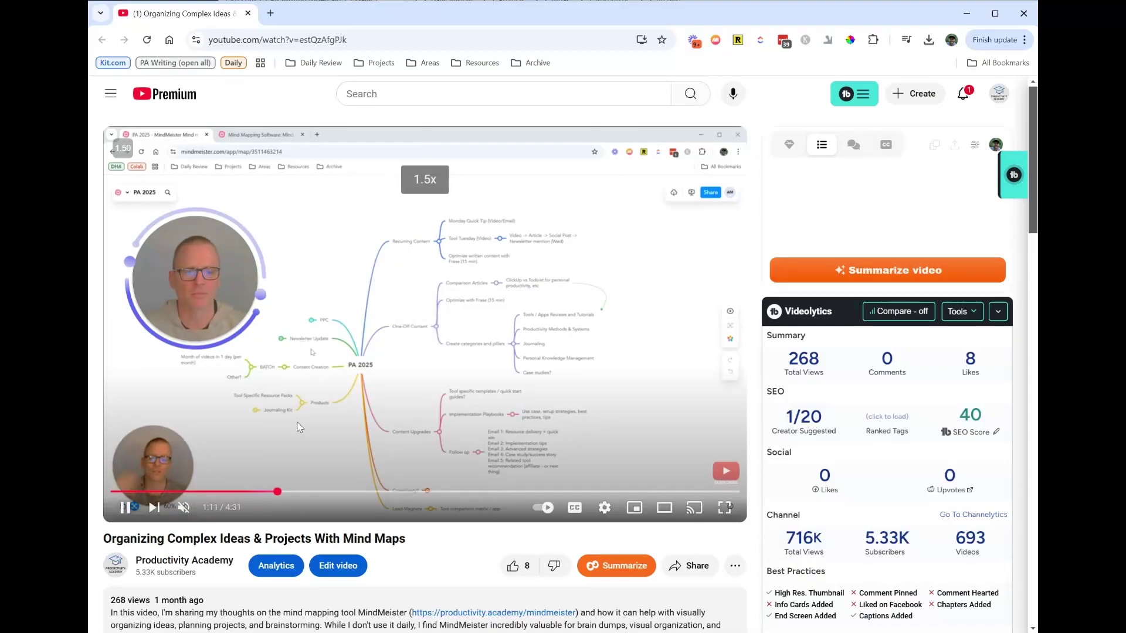
key("shift+period")
key("shift+period")
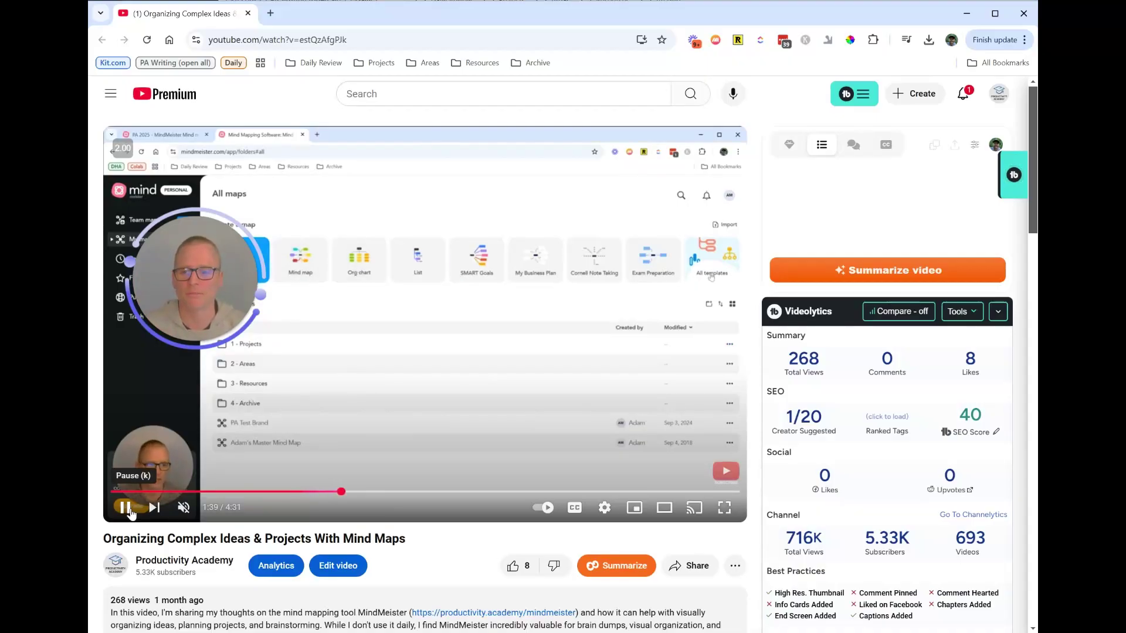
Skip the video ahead with L, then pause at 2:27 and toggle pause and play twice.
key("l")
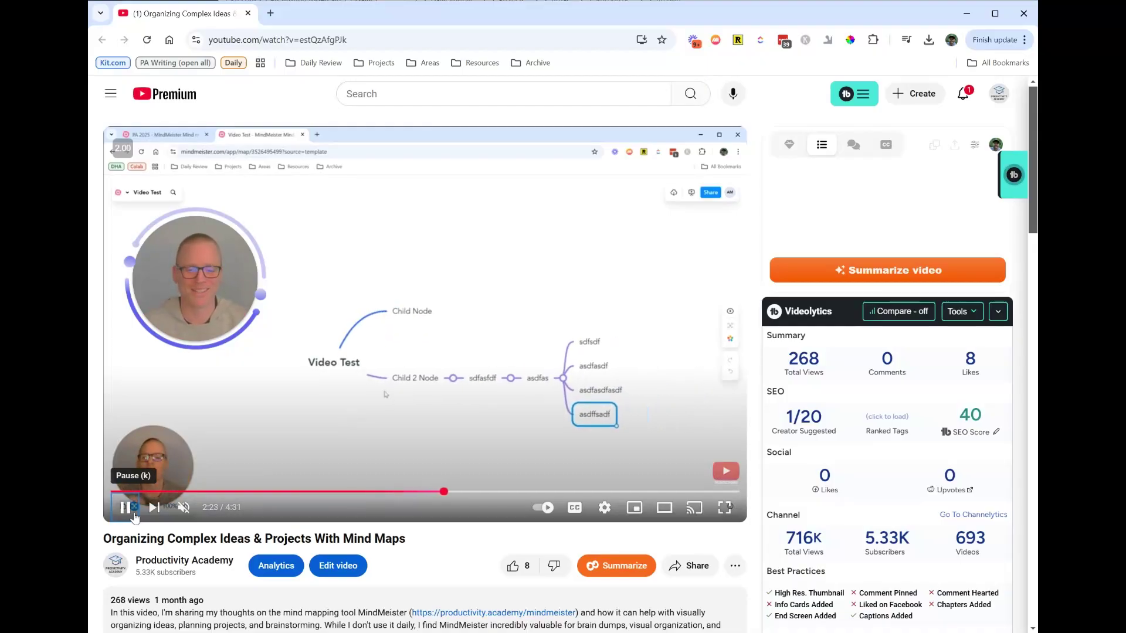
left_click(134, 516)
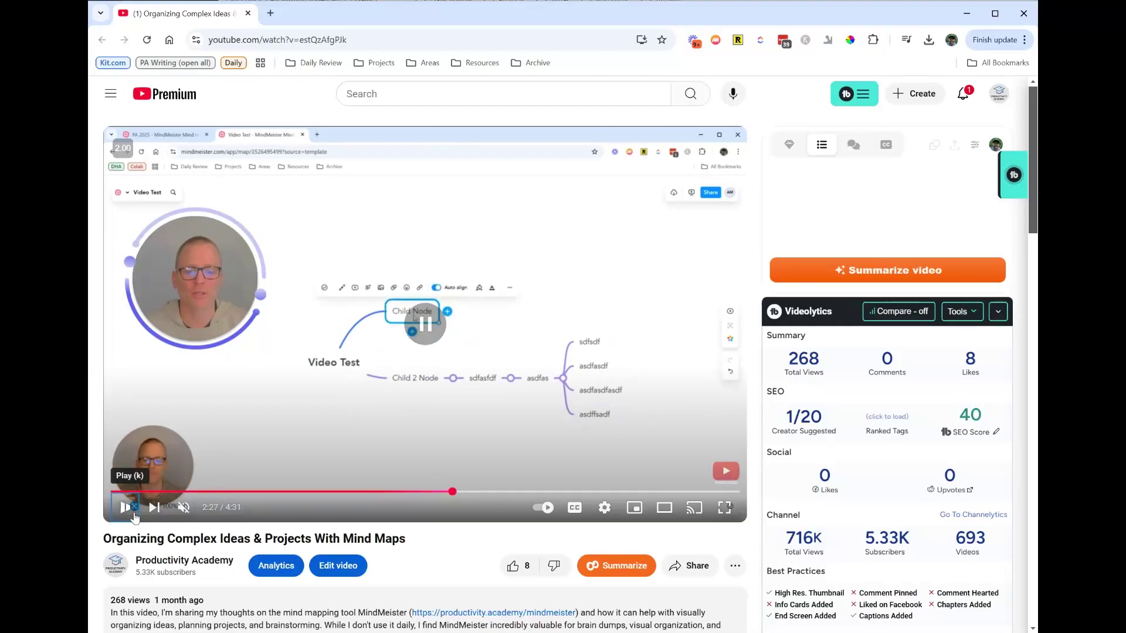
left_click(135, 515)
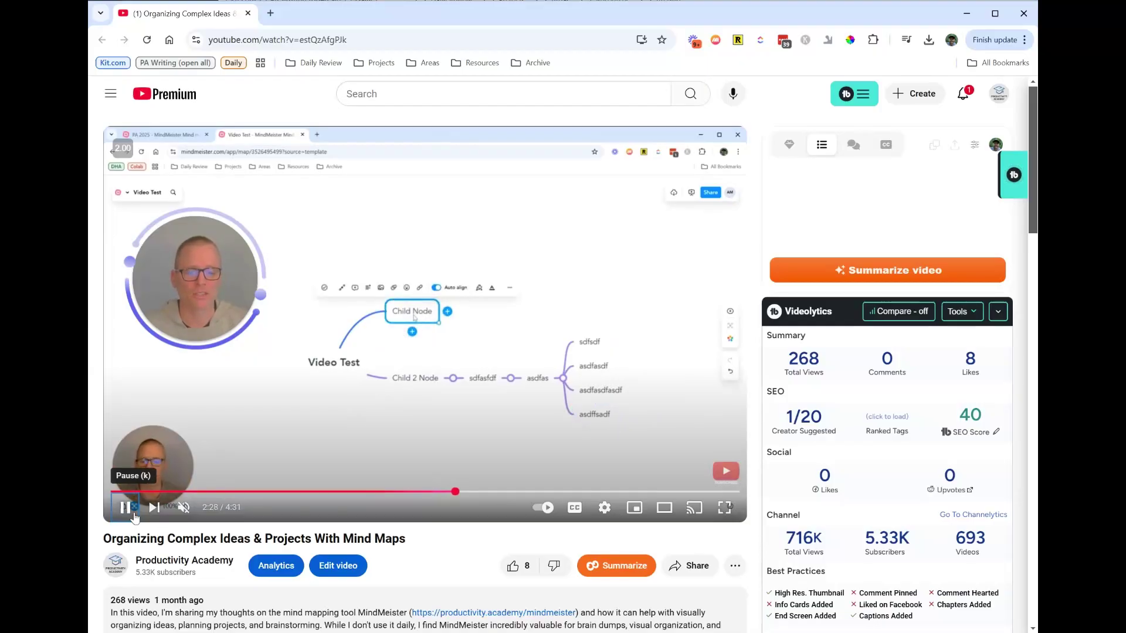
left_click(135, 516)
left_click(134, 516)
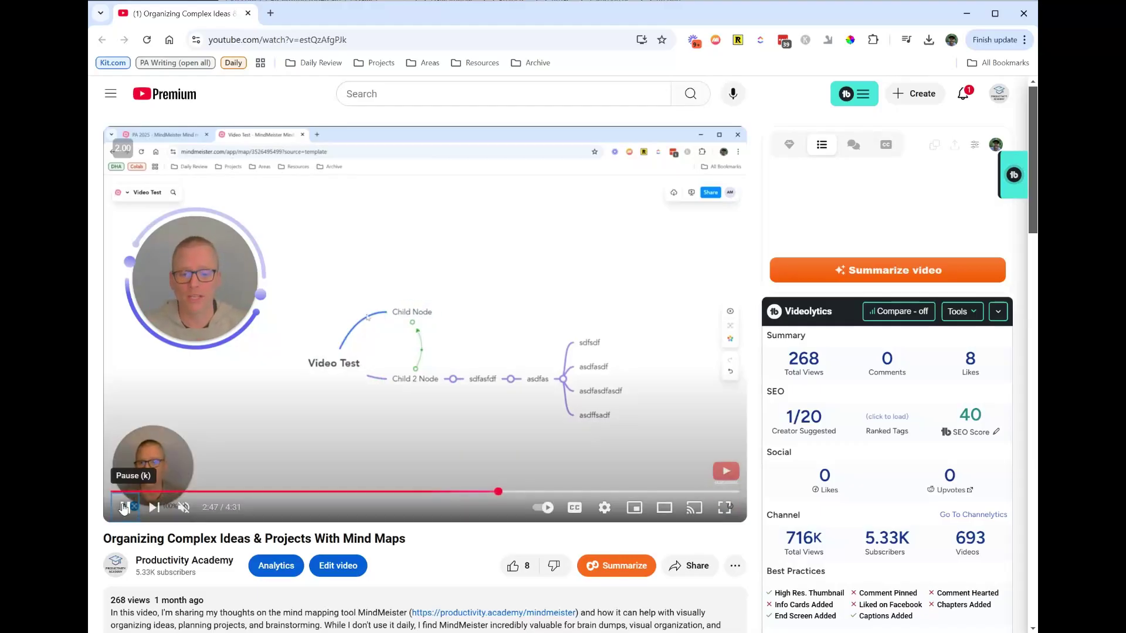
left_click(123, 508)
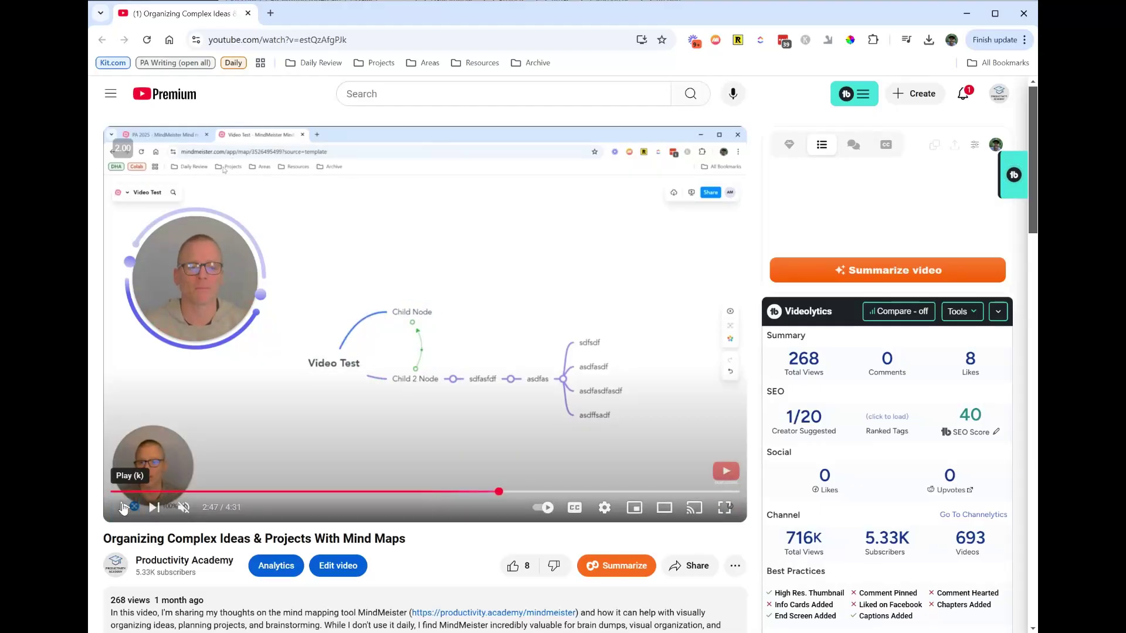